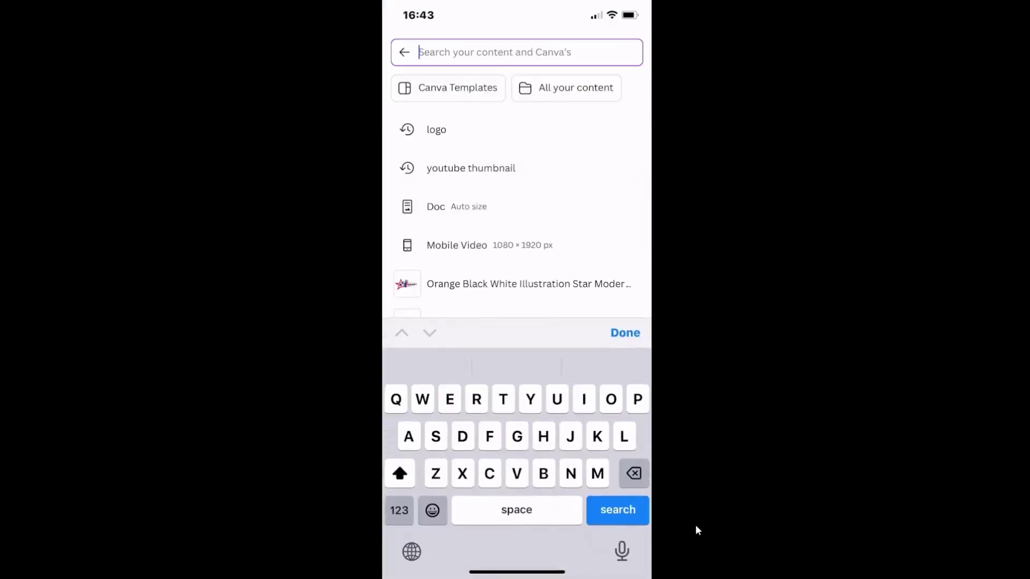
# Search Canva for 'Youtube thumbnails' and browse through the resulting templates
pyautogui.write('Y')
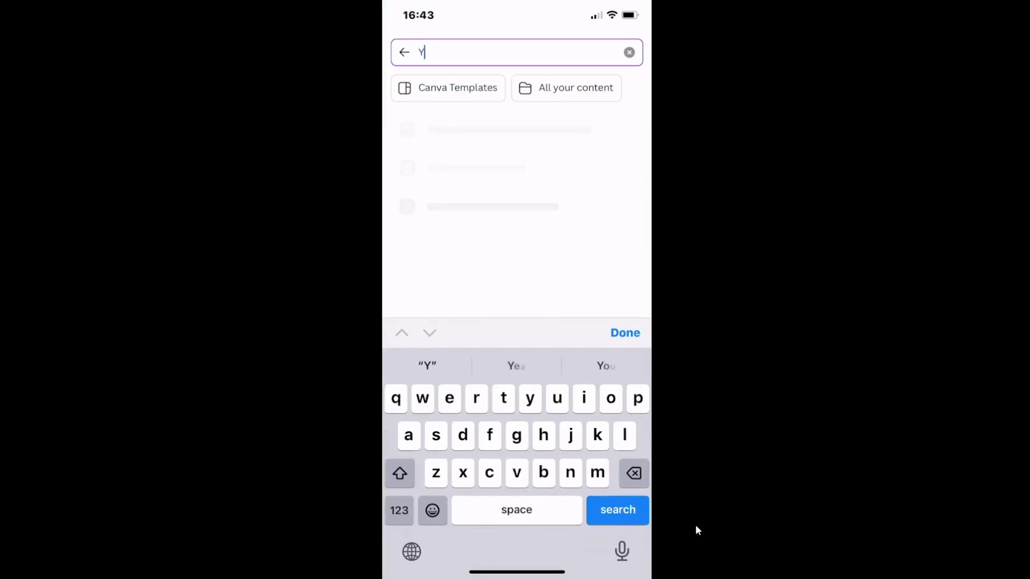
pyautogui.write('outube t')
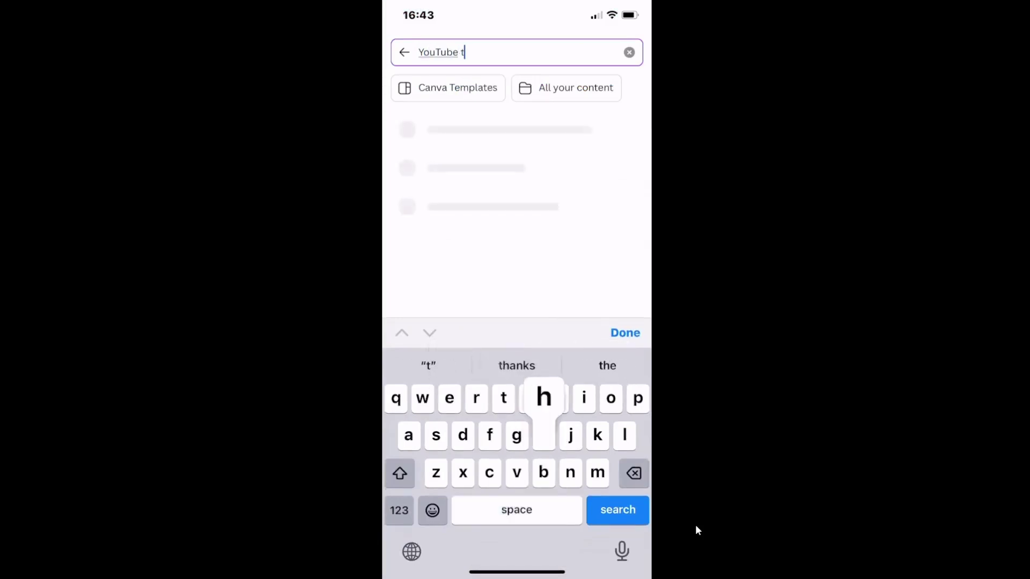
pyautogui.write('humbn')
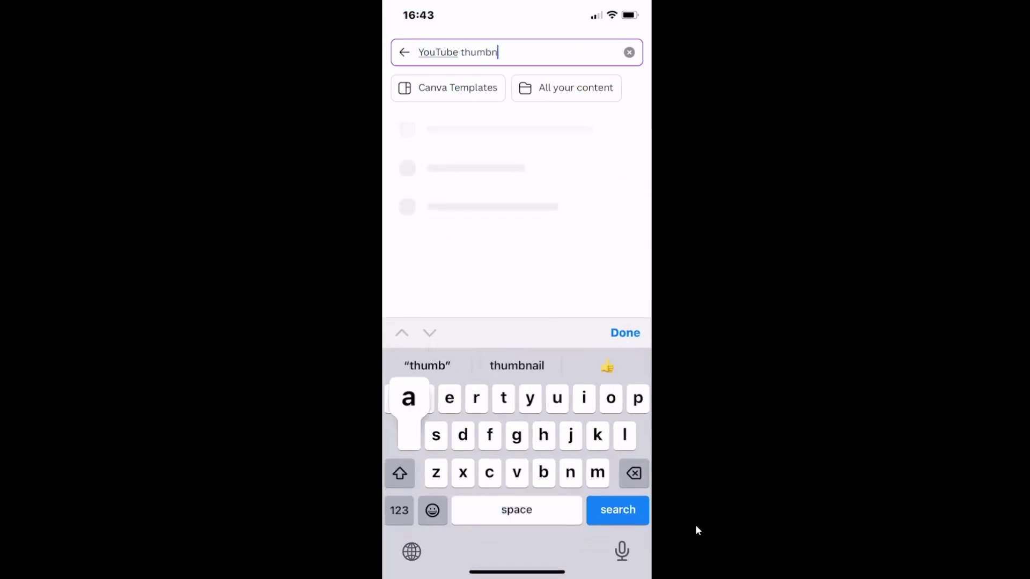
pyautogui.write('ails')
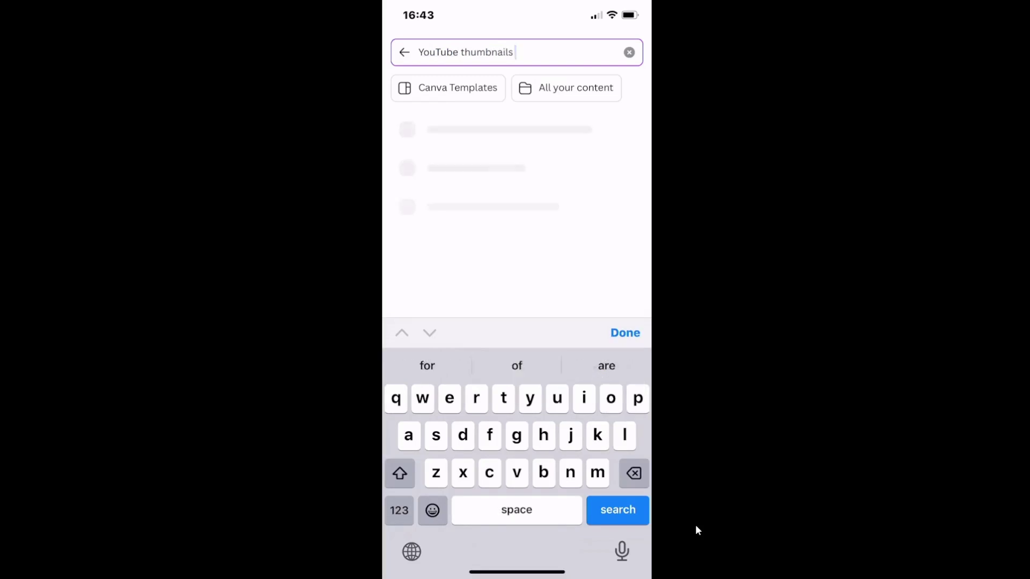
pyautogui.press('Return')
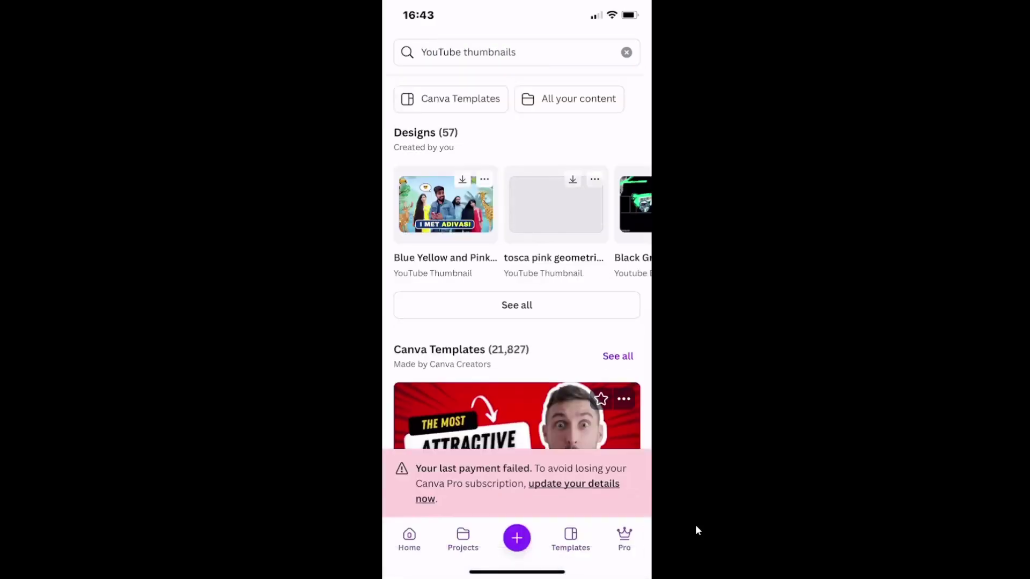
pyautogui.scroll(-6, 517, 263)
pyautogui.scroll(-2, 517, 263)
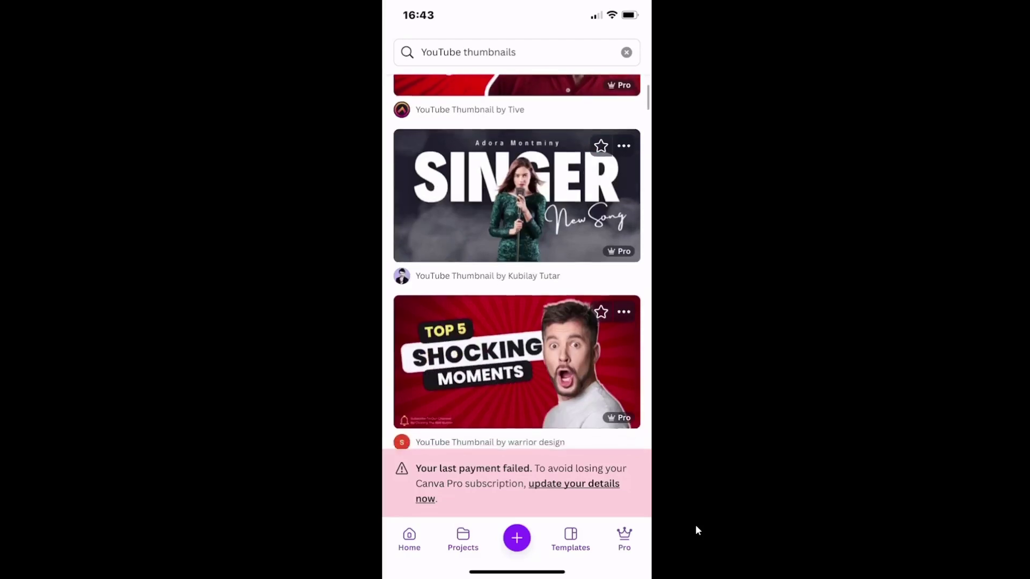
pyautogui.scroll(-3, 517, 262)
pyautogui.scroll(-3, 517, 263)
pyautogui.scroll(-1, 517, 262)
pyautogui.scroll(-1, 517, 263)
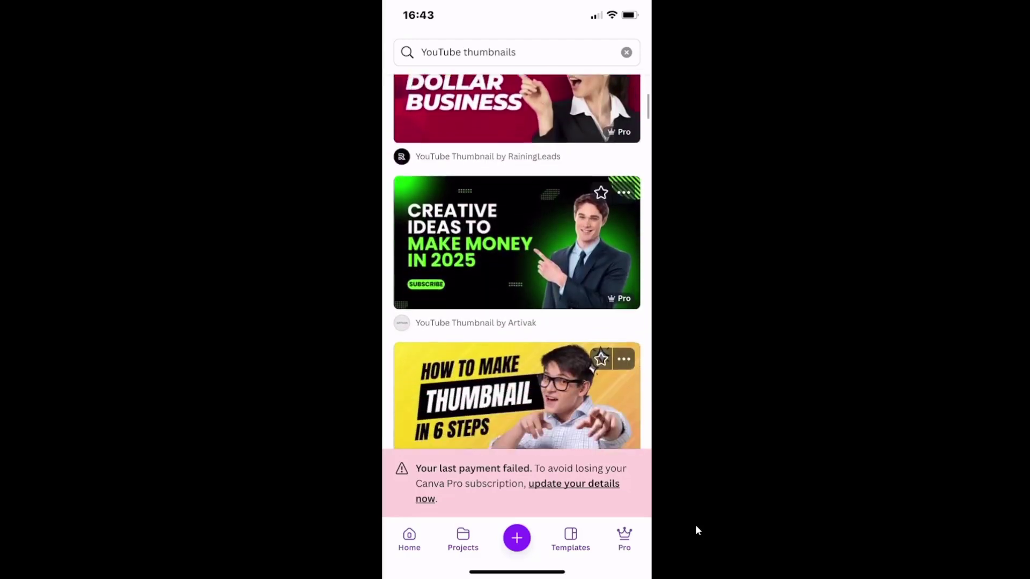
pyautogui.scroll(3, 517, 262)
pyautogui.scroll(10, 517, 263)
pyautogui.scroll(2, 517, 263)
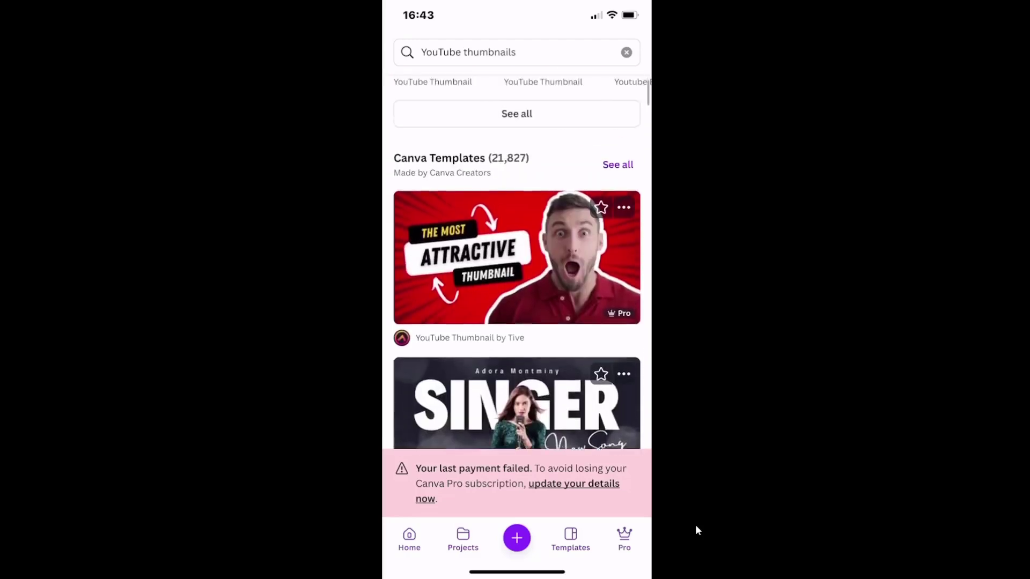
pyautogui.scroll(1, 517, 263)
pyautogui.scroll(-1, 517, 263)
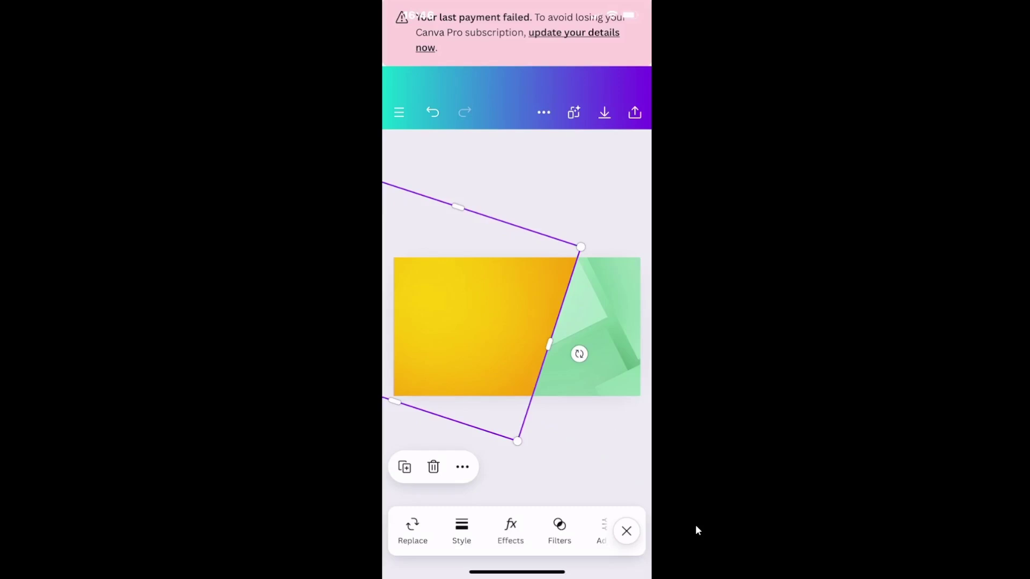
# Deselect the rotated green graphic
pyautogui.press('Escape')
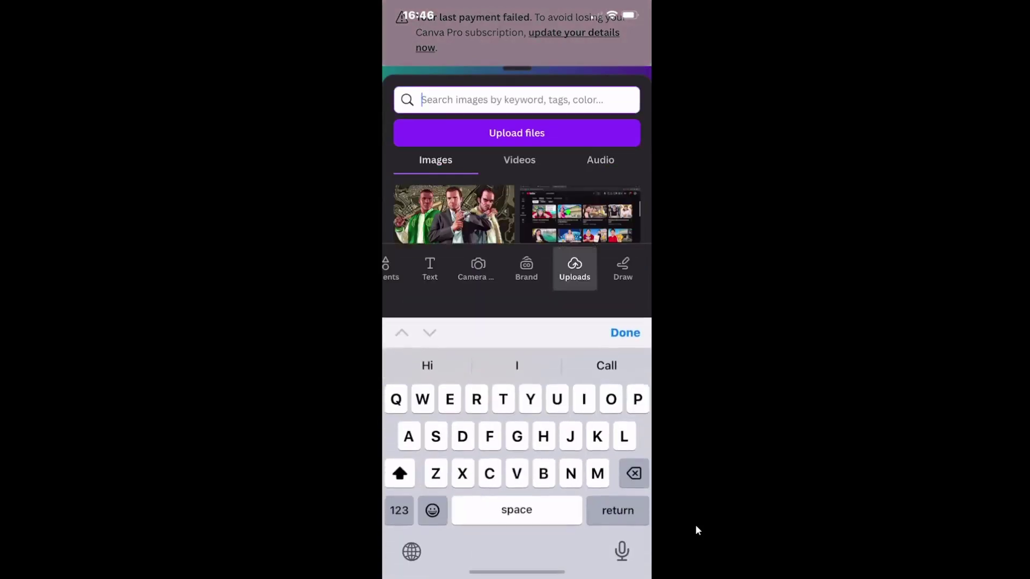
# Find the first person's smiling portrait in uploads, insert it, enlarge it and shift it right
pyautogui.write('Dhruv ')
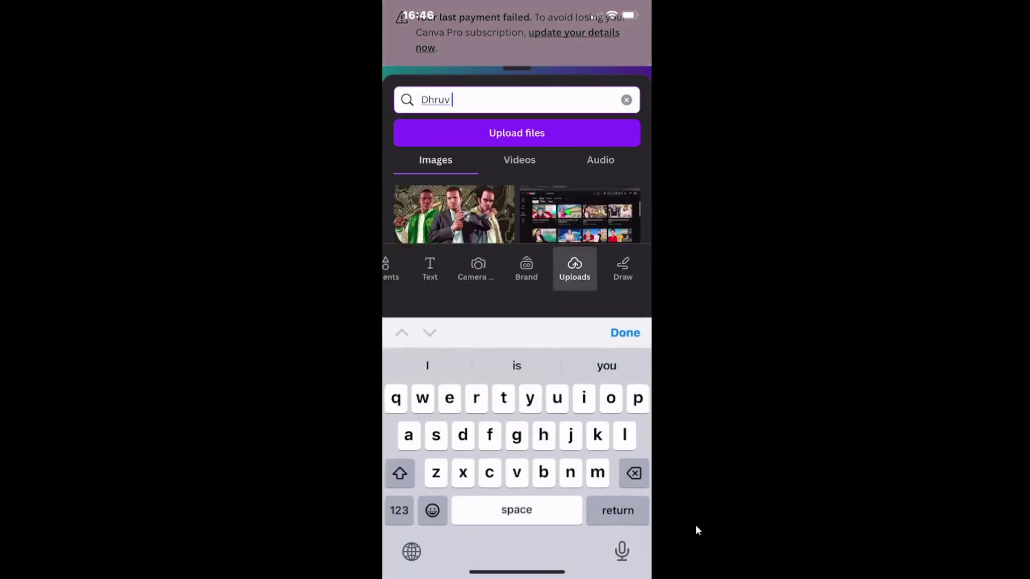
pyautogui.write('rathee')
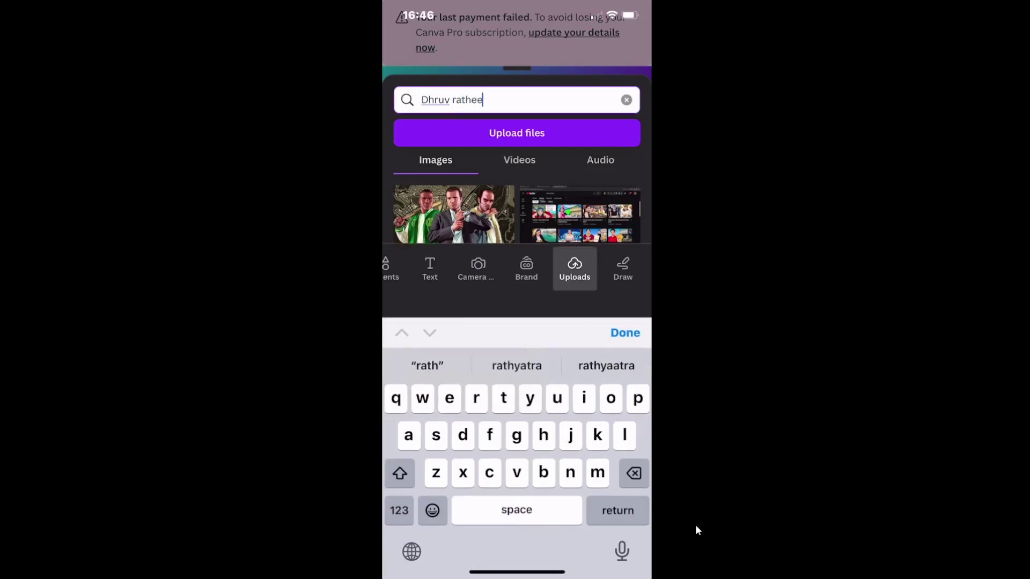
pyautogui.press('Return')
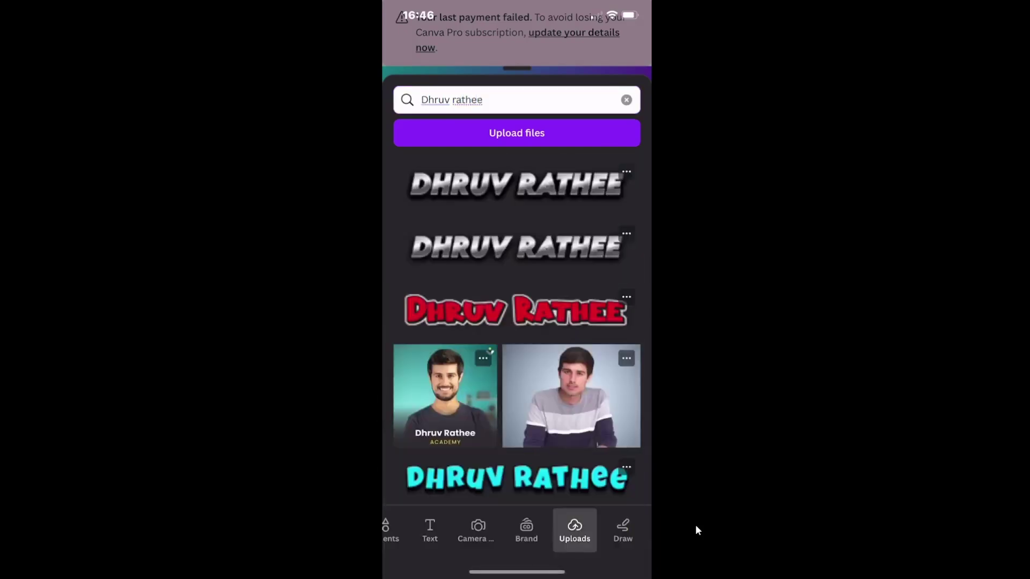
pyautogui.scroll(-2, 516, 322)
pyautogui.scroll(-2, 517, 321)
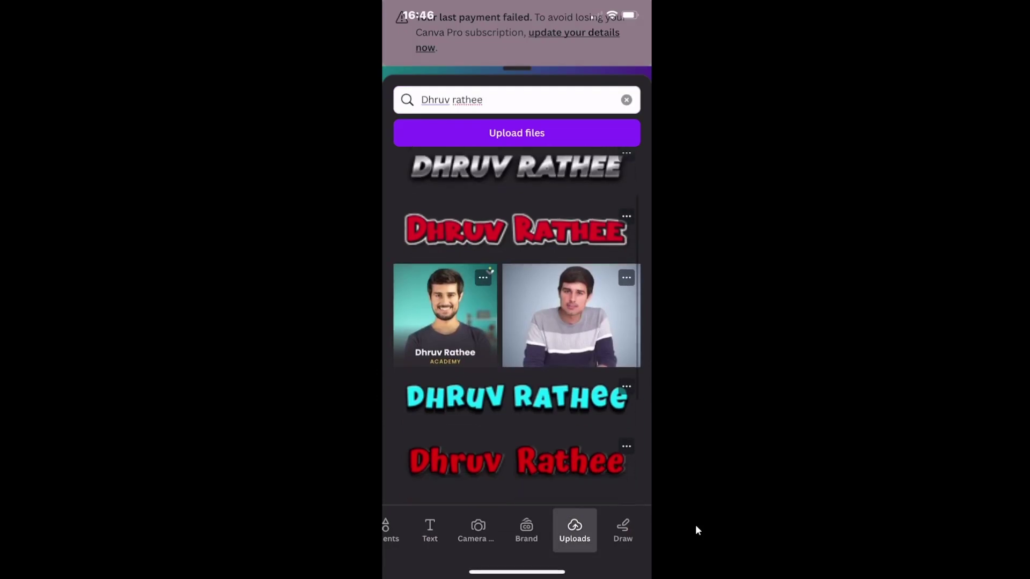
pyautogui.click(445, 317)
pyautogui.moveTo(572, 379); pyautogui.dragTo(631, 441)
pyautogui.moveTo(546, 332); pyautogui.dragTo(587, 320)
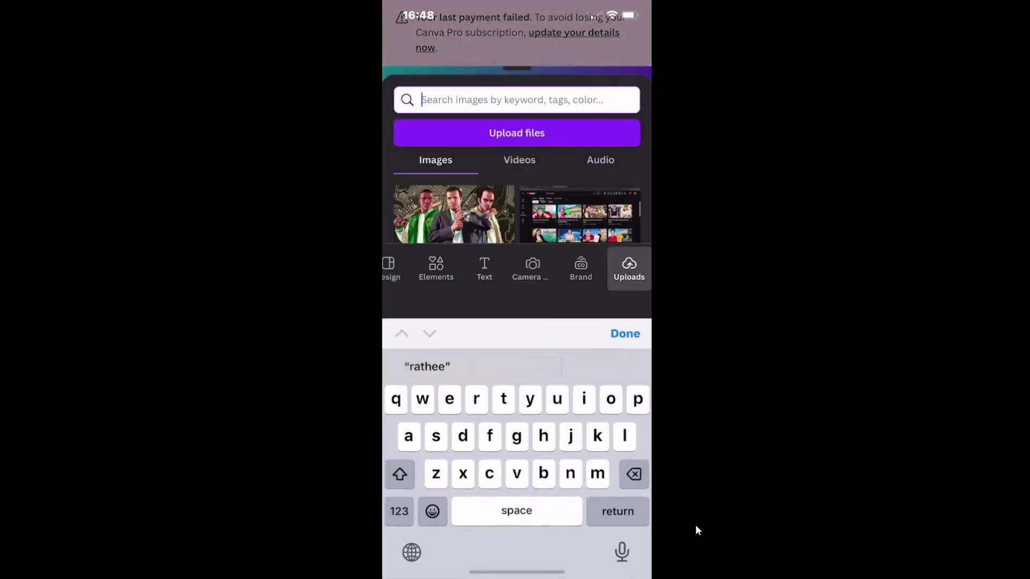
# Search uploads by the second person's name and insert his sunglasses photo
pyautogui.write('elvi')
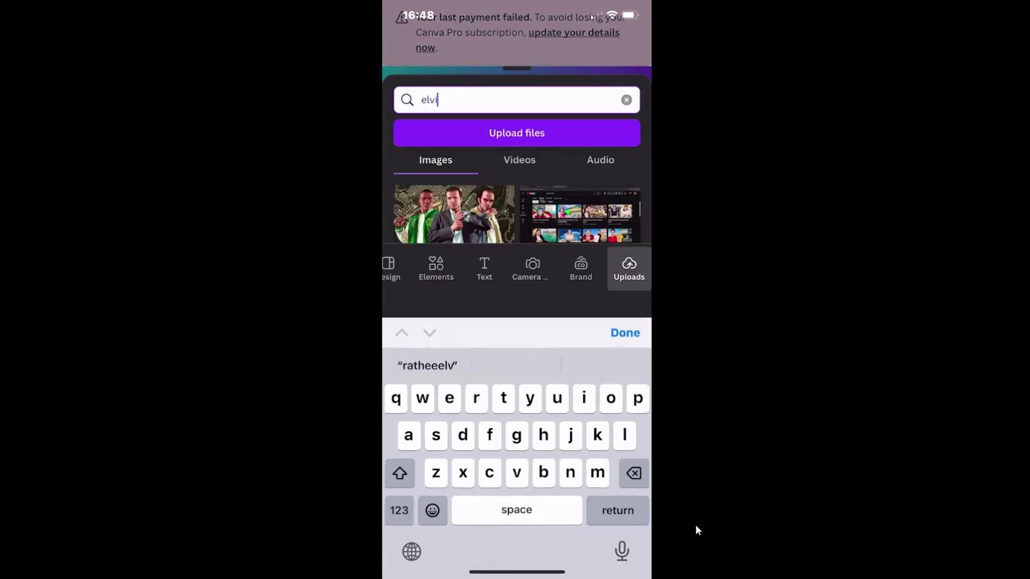
pyautogui.write('sh yadav')
pyautogui.press('Return')
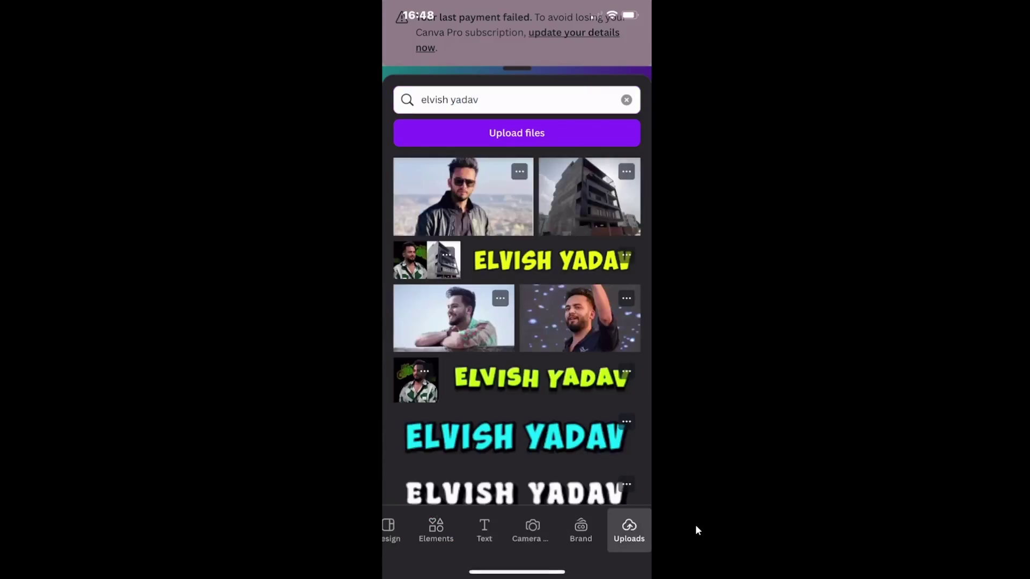
pyautogui.scroll(-5, 516, 322)
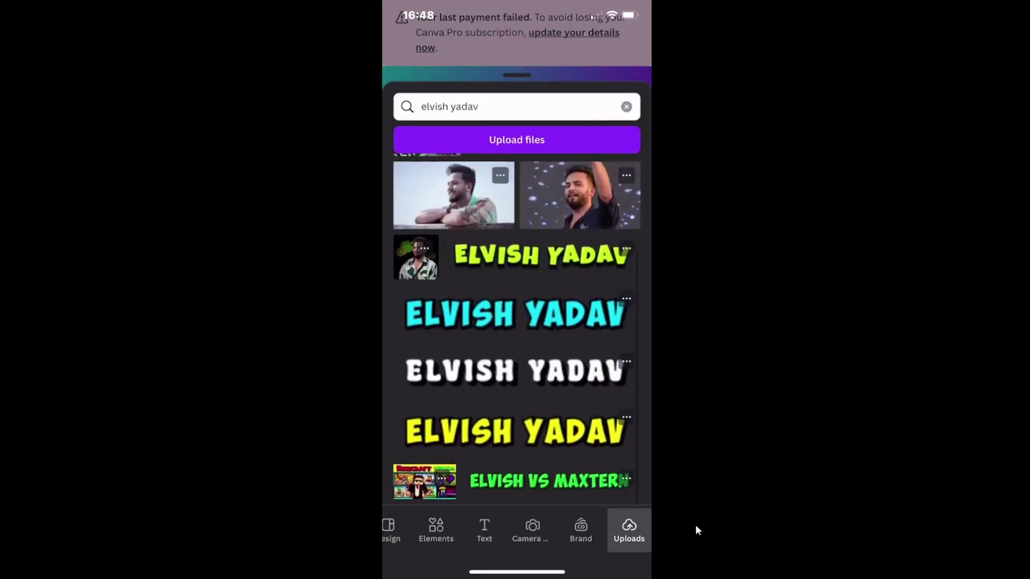
pyautogui.scroll(5, 517, 322)
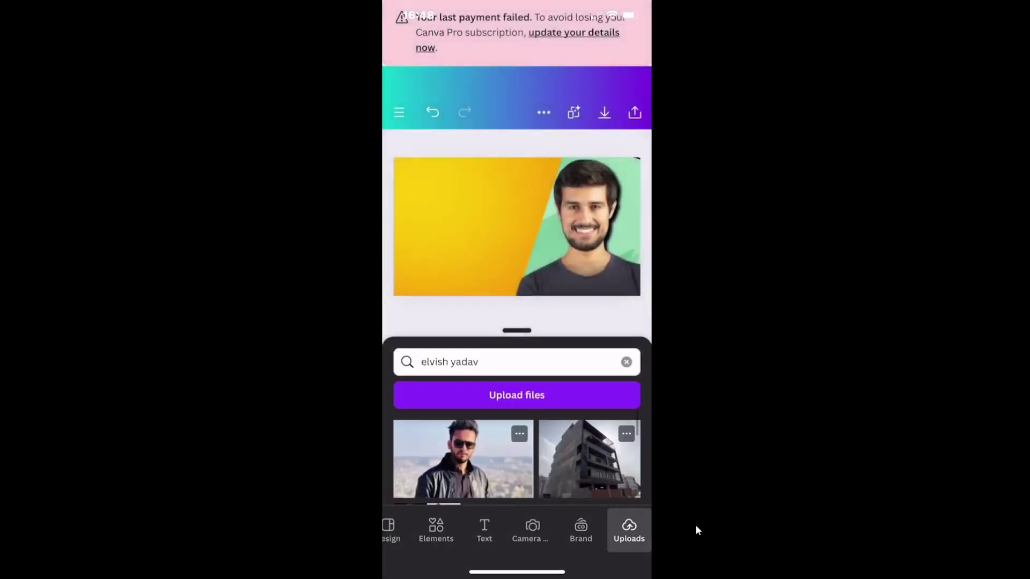
pyautogui.click(462, 458)
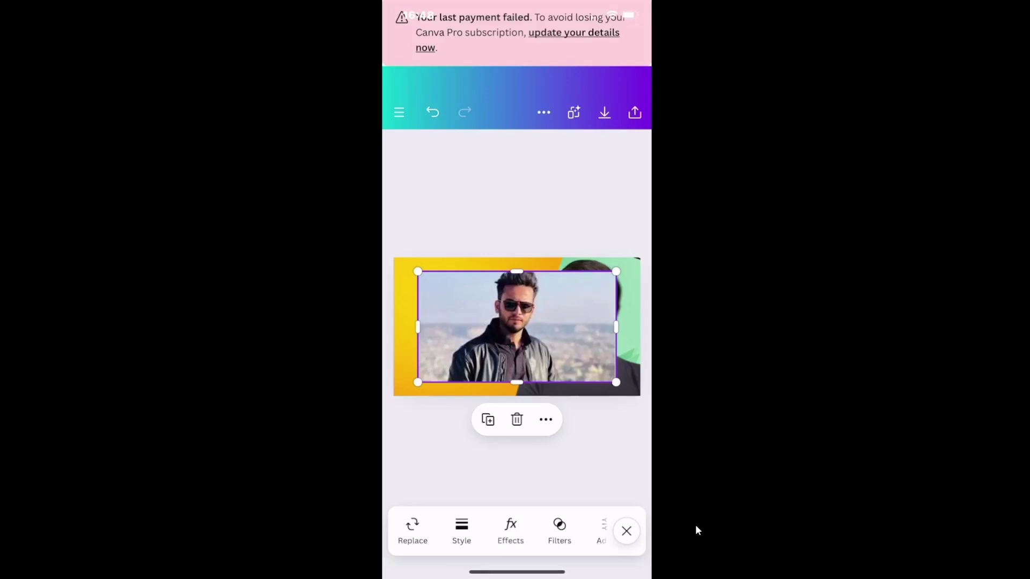